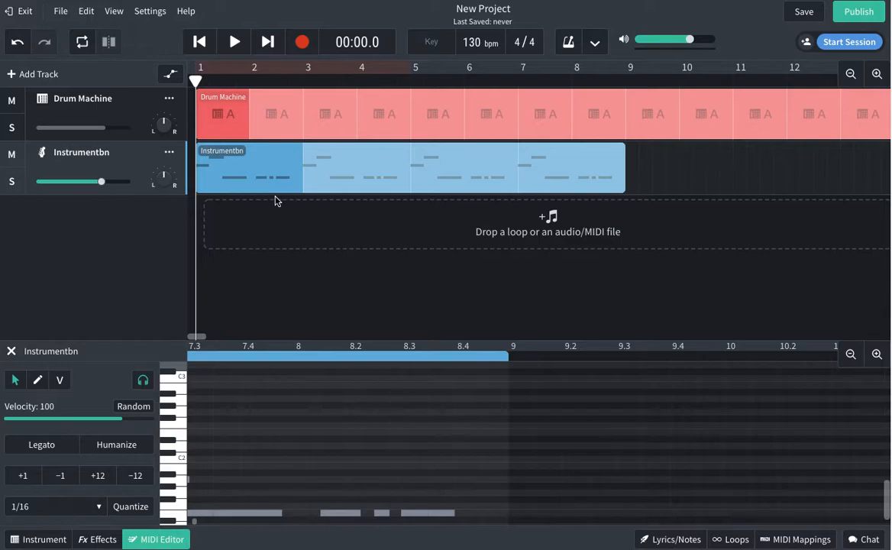
Add a new Instruments track below the Drum Machine and Instrumentbn tracks.
left_click(24, 78)
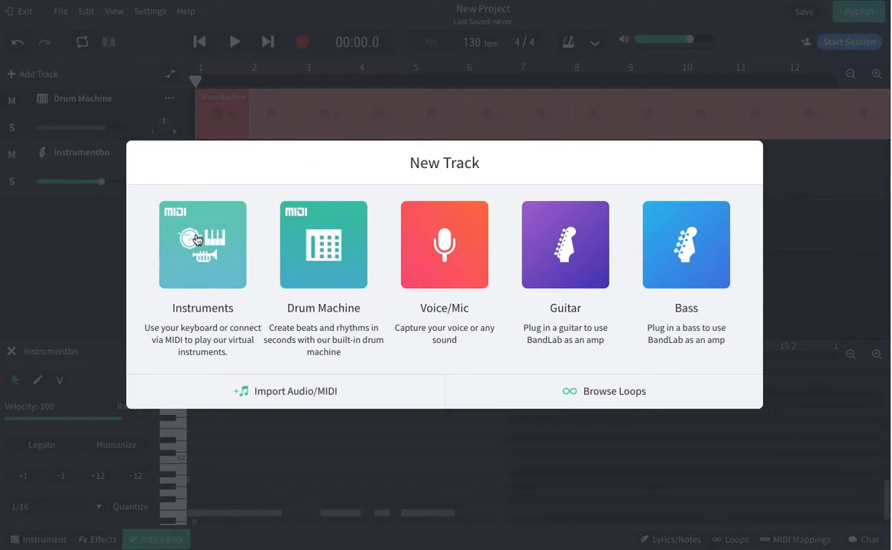
left_click(181, 217)
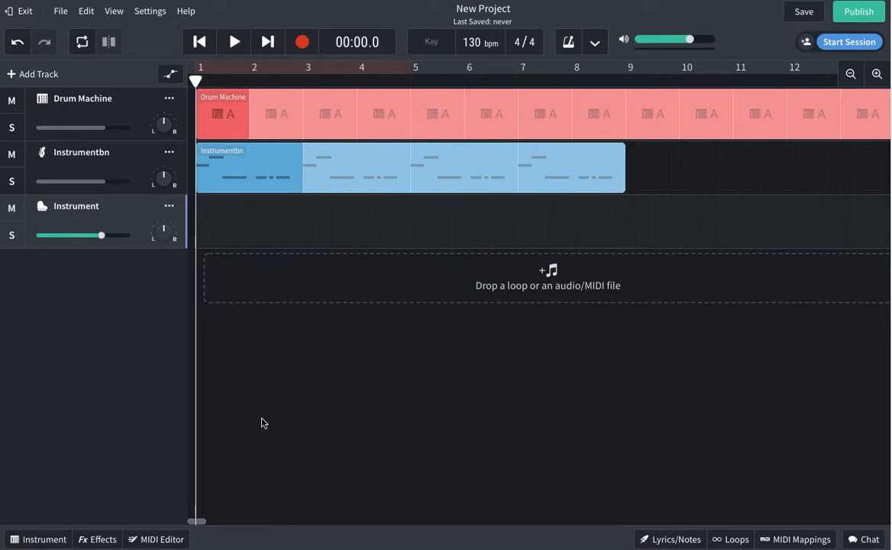
Test the Grand Piano on the track's keyboard, then switch to Synth Pads (Atlantis Pad).
left_click(49, 540)
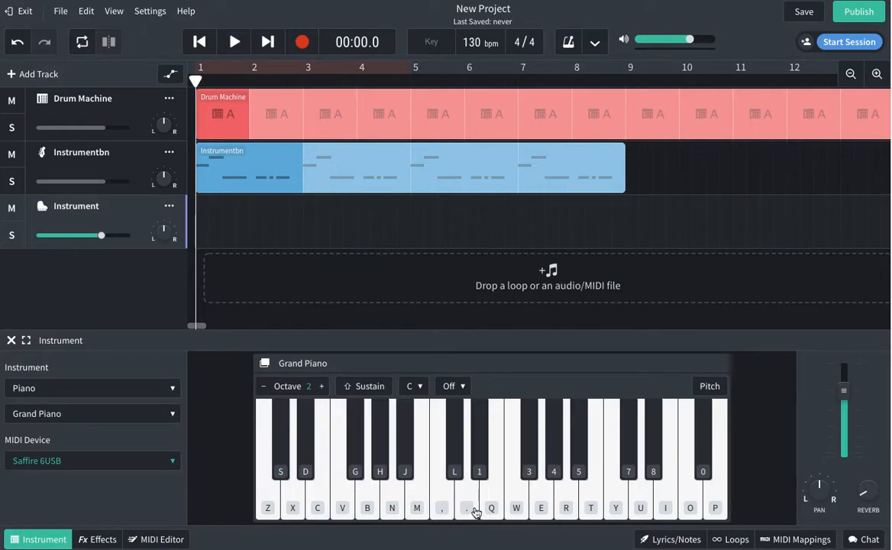
left_click(440, 508)
left_click(466, 508)
left_click(518, 508)
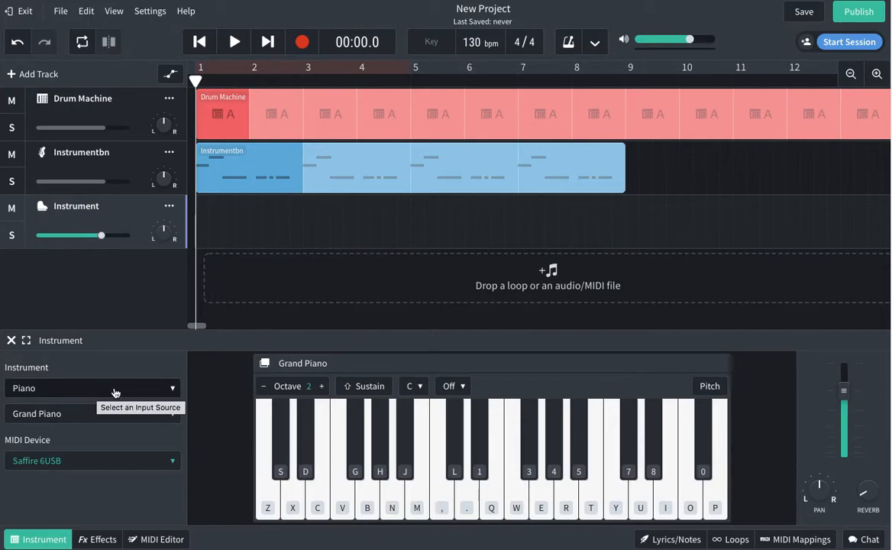
left_click(74, 391)
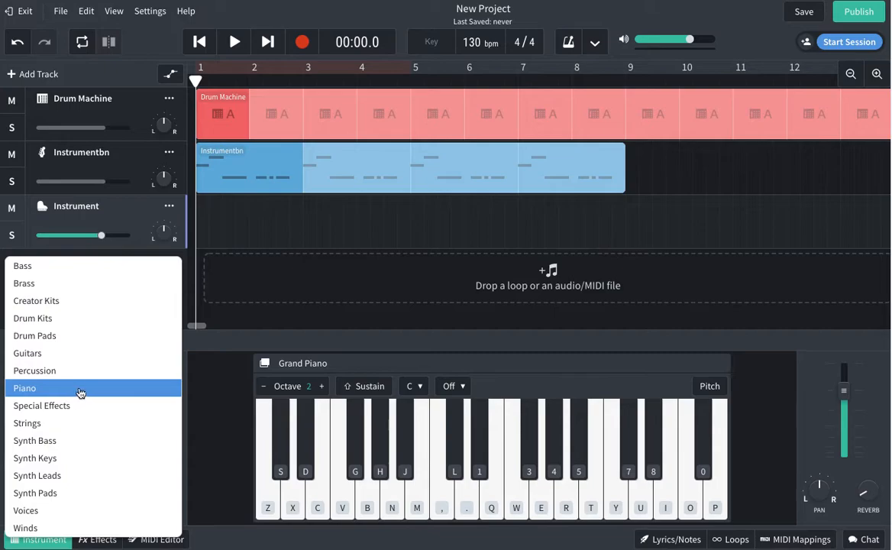
left_click(66, 495)
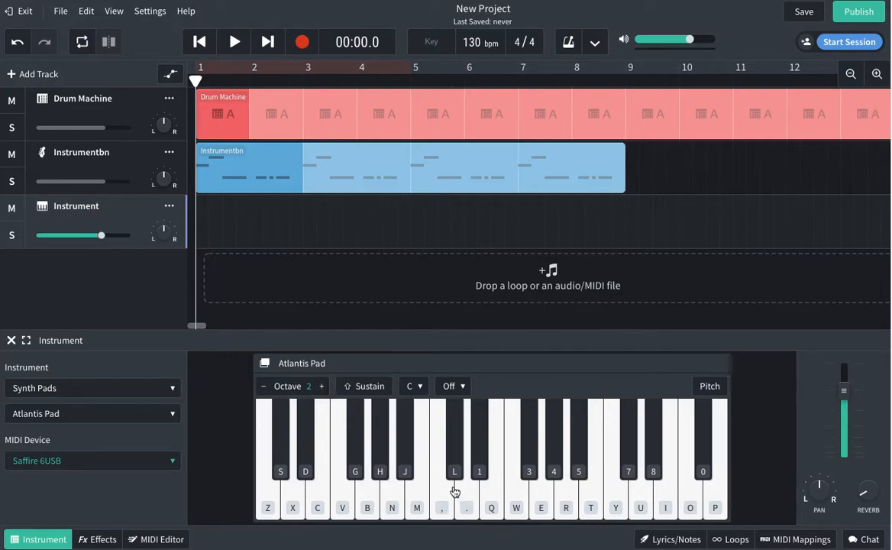
Raise the keyboard to octave 4 and audition the Atmosphere Pad preset.
left_click(323, 389)
key("z")
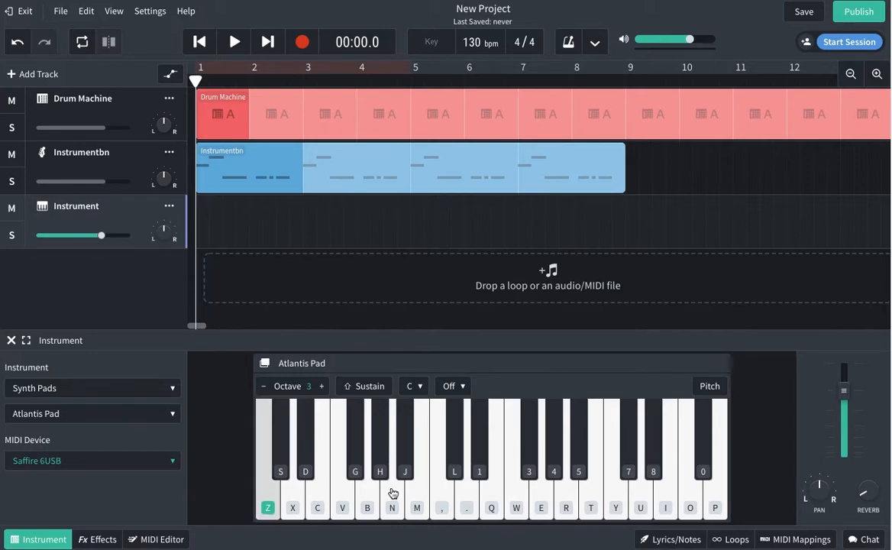
key("v")
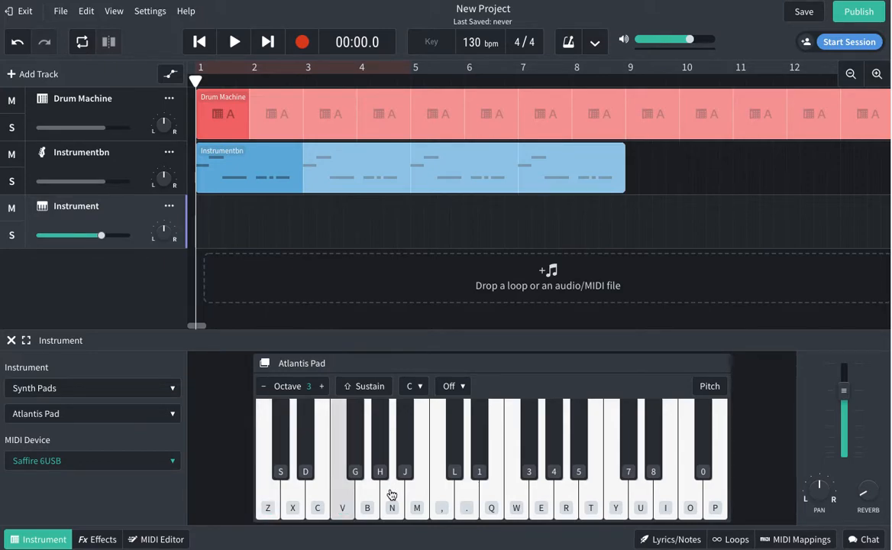
left_click(90, 415)
left_click(226, 460)
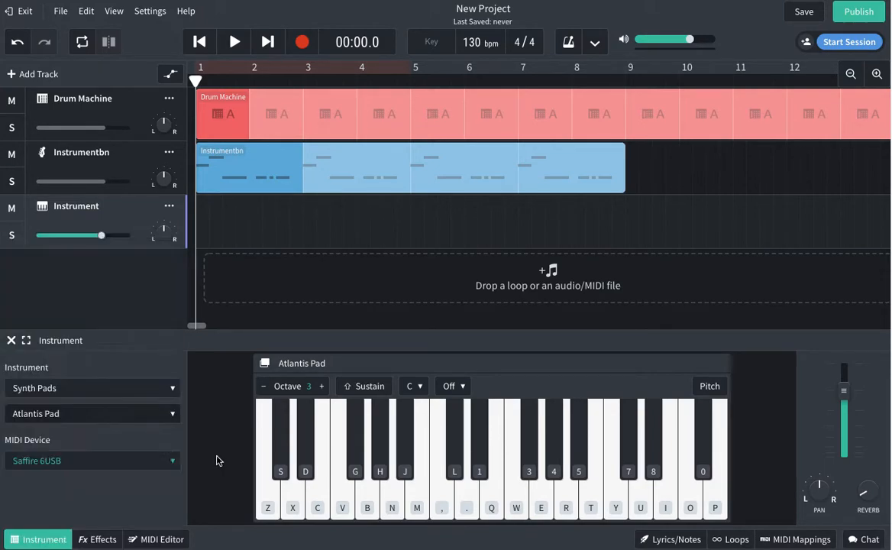
left_click(62, 416)
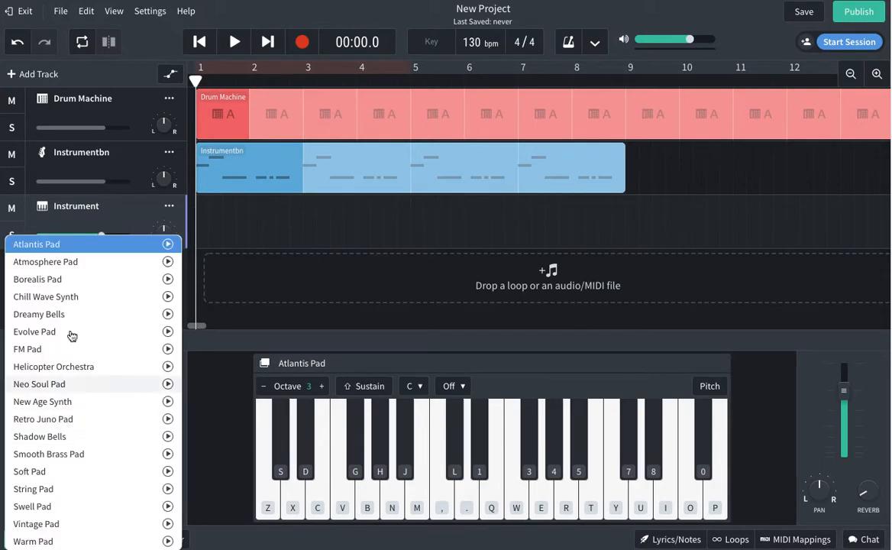
left_click(72, 263)
key("z")
key("b")
key("v")
key("c")
Audition the Borealis Pad and Chill Wave Synth presets by playing notes.
left_click(87, 413)
left_click(75, 276)
key("z")
key("c")
key("v")
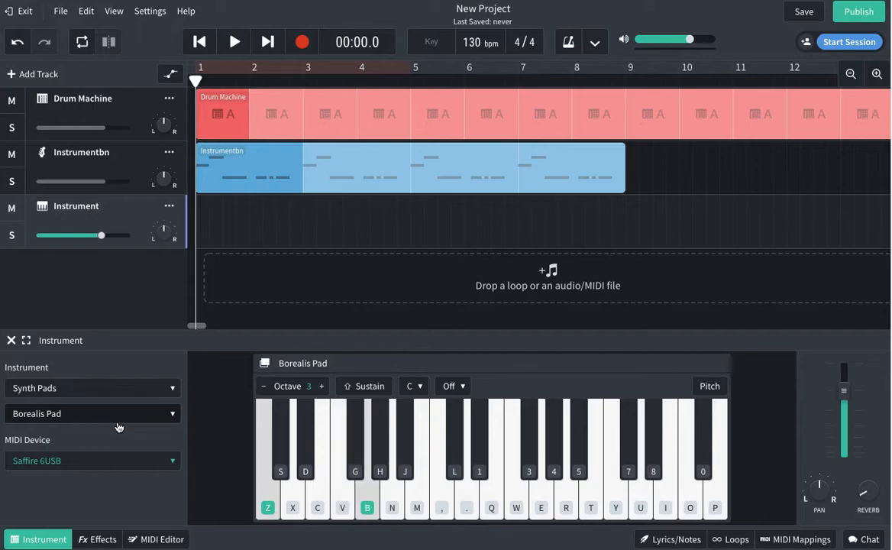
left_click(120, 418)
left_click(89, 297)
key("z")
key("b")
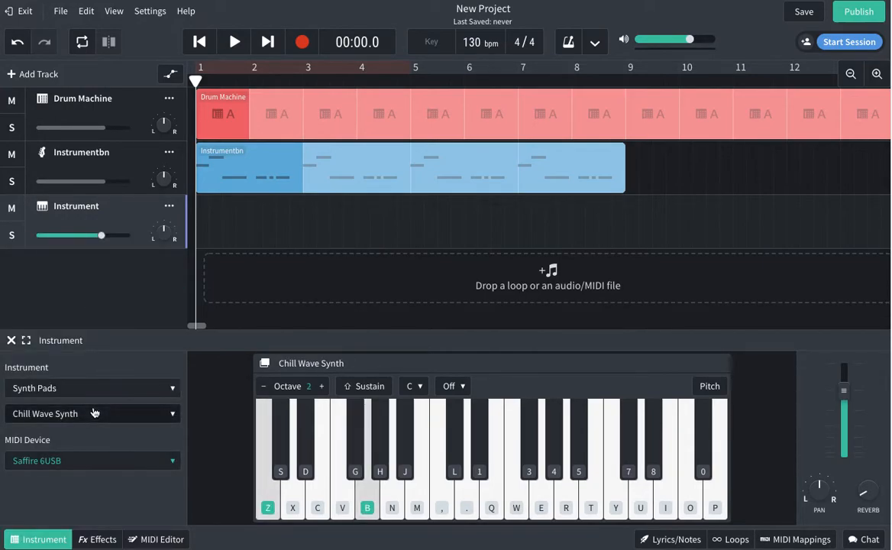
Try the Dreamy Bells preset, then settle on Evolve Pad.
left_click(104, 413)
left_click(65, 313)
key("z")
key("b")
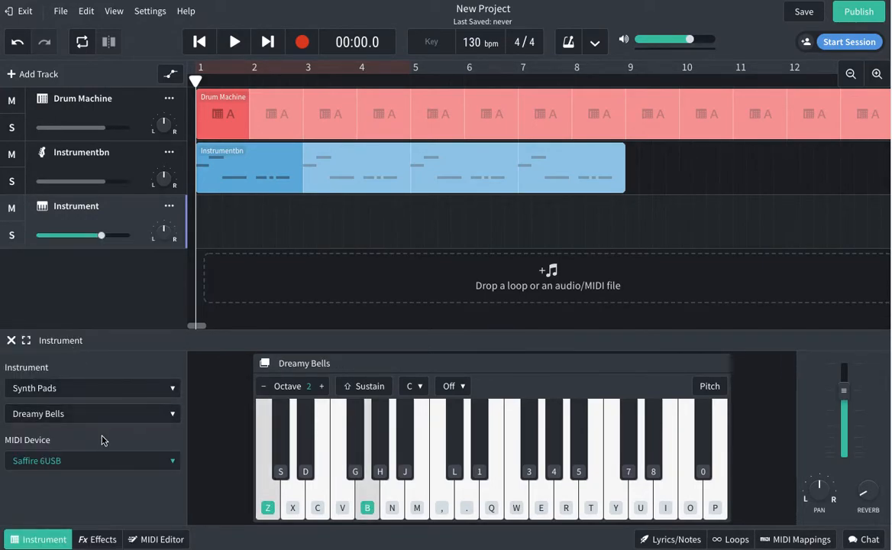
left_click(106, 413)
left_click(74, 331)
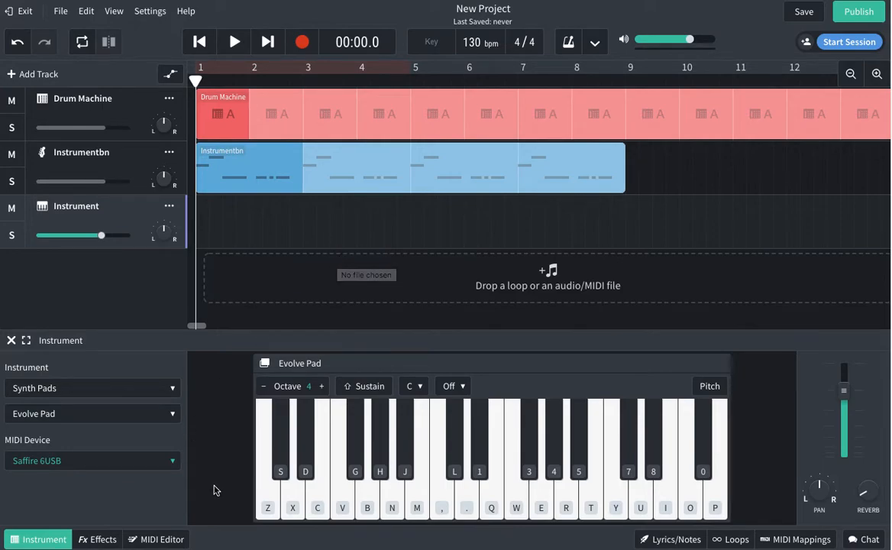
key("z")
key("c")
key("b")
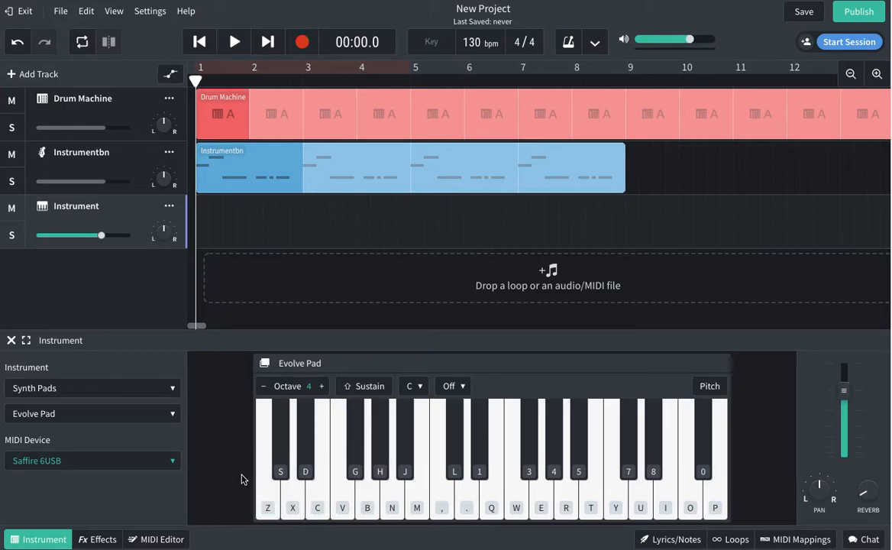
key("n")
key("comma")
key("q")
key("z")
key("b")
key("n")
key("comma")
key("q")
Play the project while lowering the Instrument track volume, then pause and rewind to 00:00.0.
left_click(236, 44)
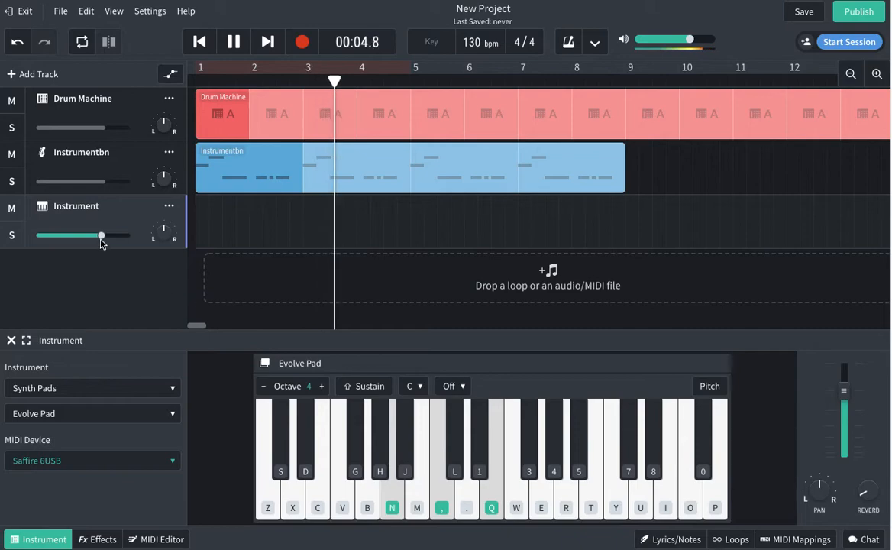
left_click_drag(101, 236, 87, 240)
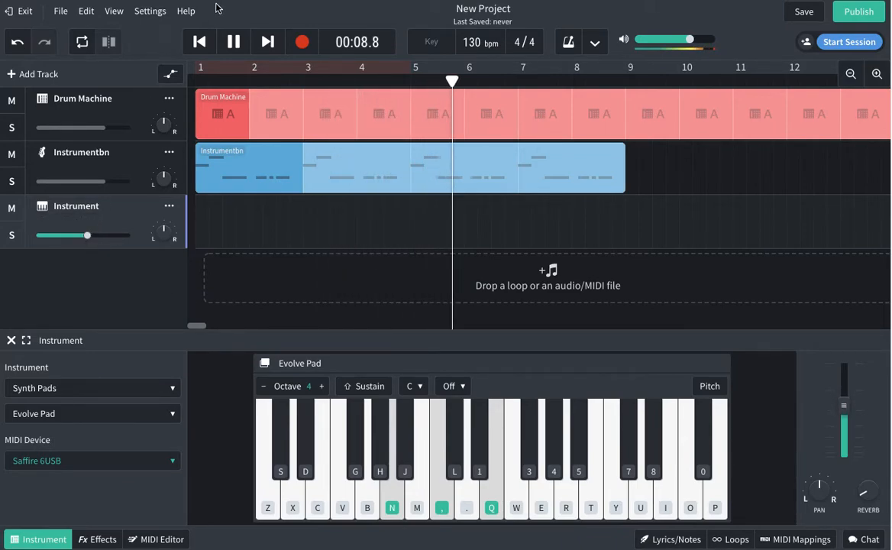
left_click(234, 43)
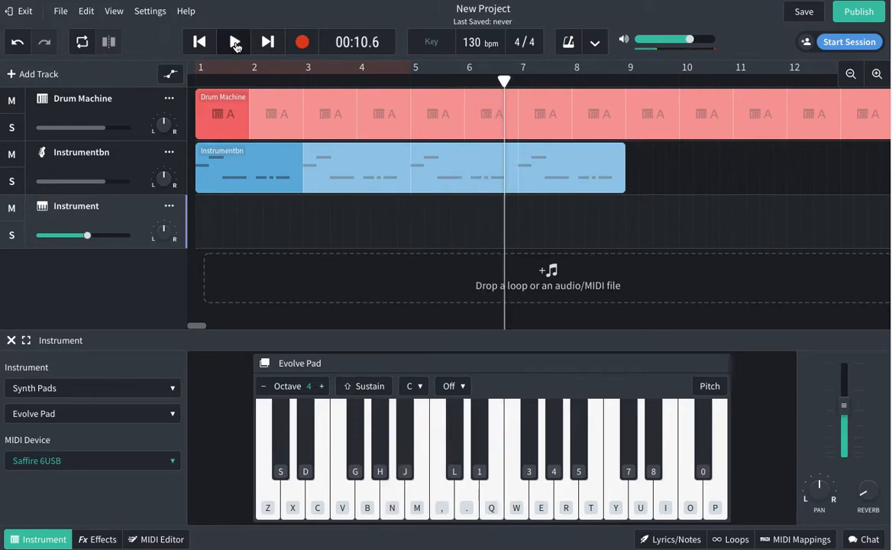
mouse_move(88, 239)
left_click_drag(88, 239, 81, 239)
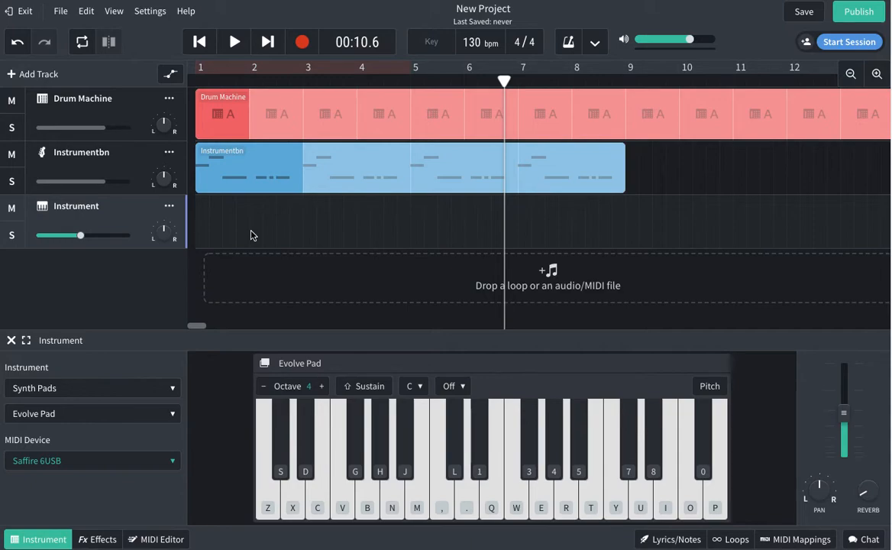
left_click(202, 42)
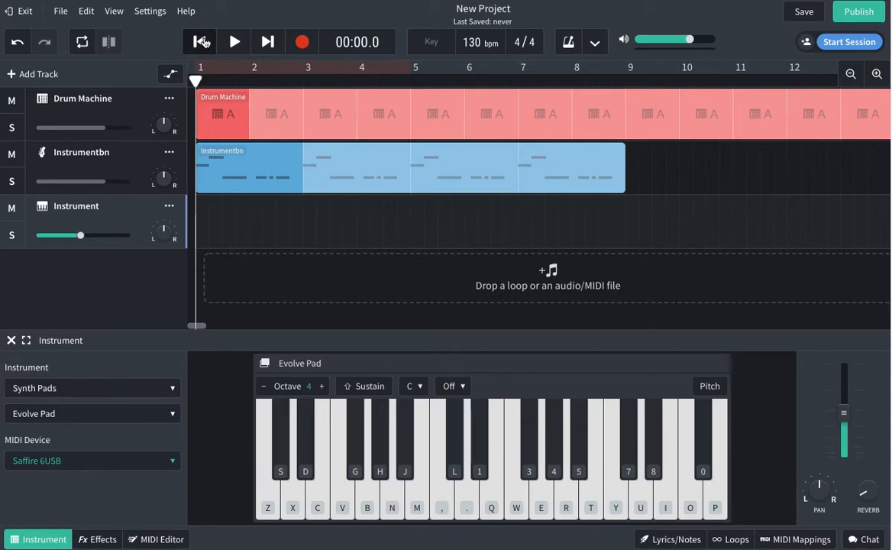
Record a held N, comma and Q chord on Evolve Pad for four bars.
left_click(304, 44)
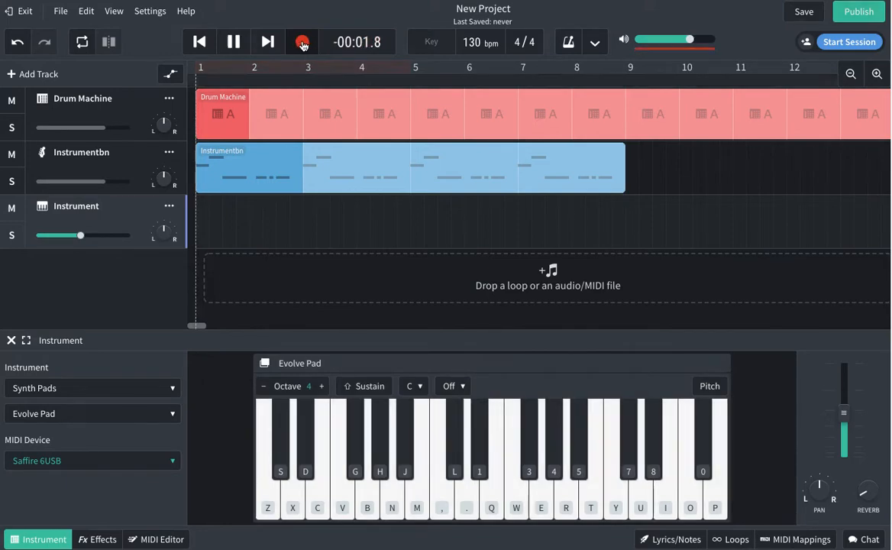
key("comma")
key("n")
key("comma")
key("q")
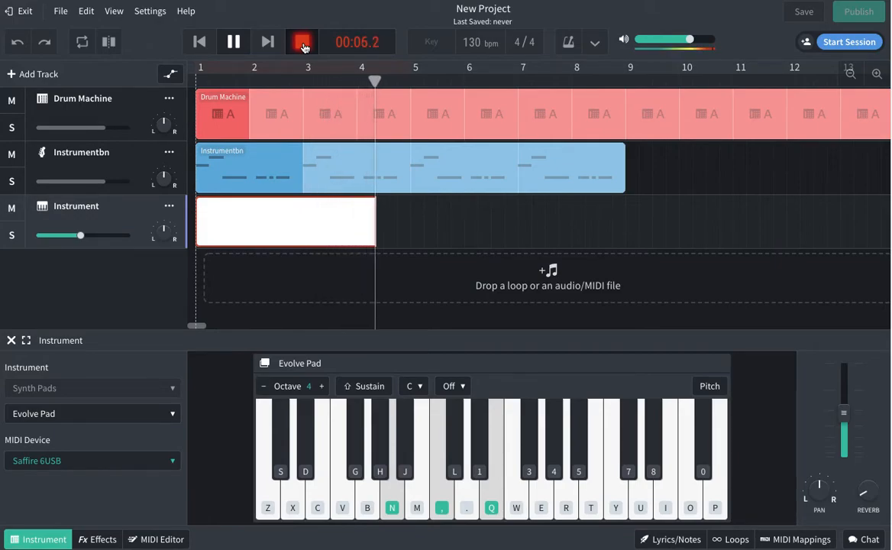
left_click(302, 43)
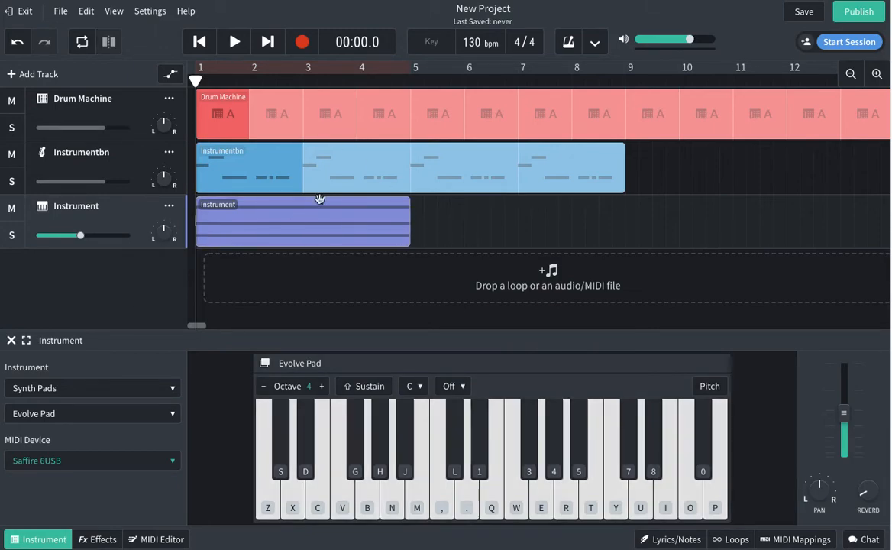
Trim the Instrument chord clip so it ends exactly at bar 5.
left_click(410, 80)
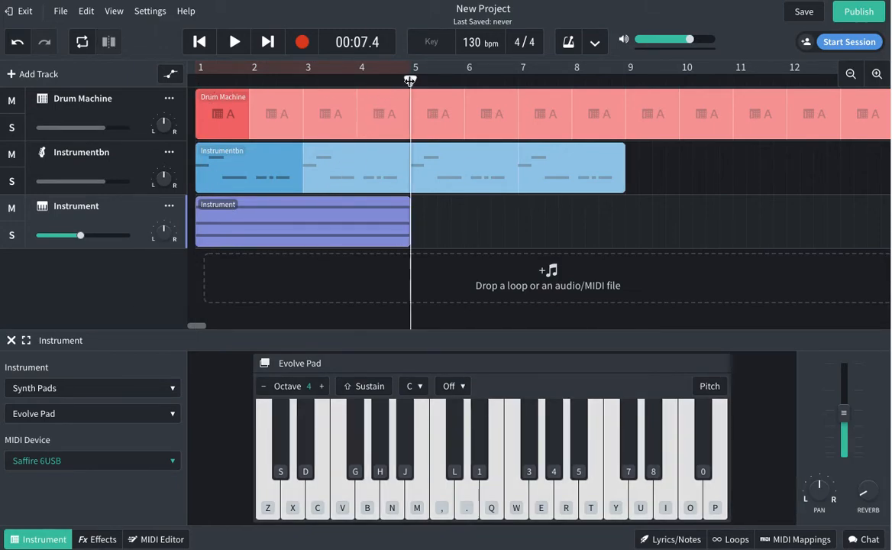
left_click(435, 242)
left_click_drag(436, 242, 403, 238)
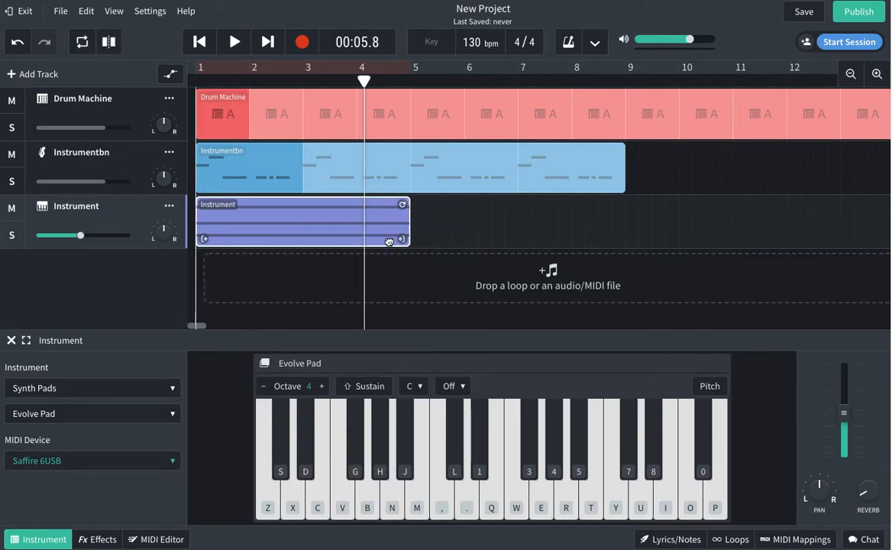
left_click_drag(404, 239, 437, 239)
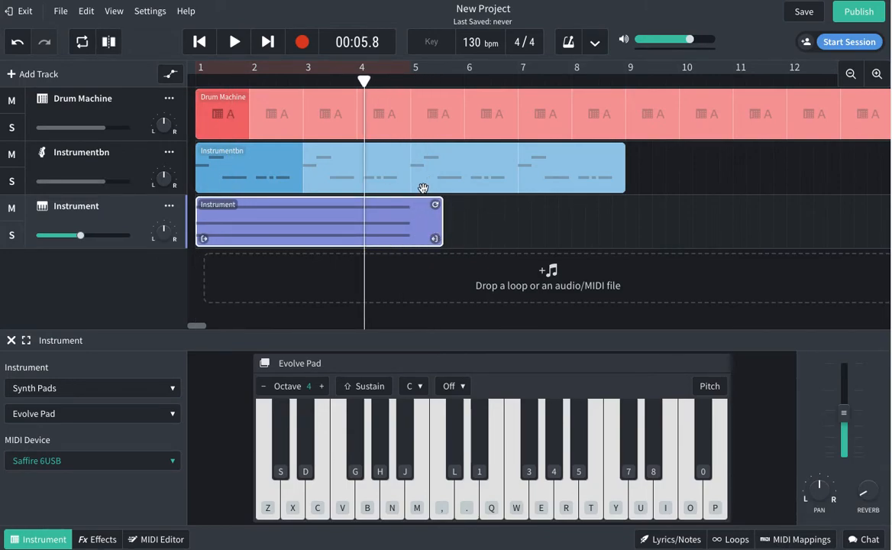
left_click_drag(436, 86, 357, 82)
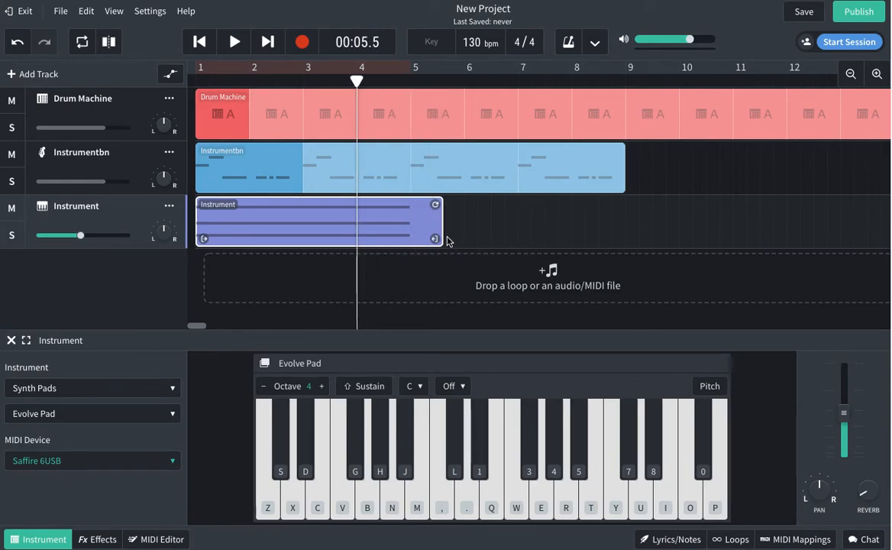
left_click_drag(435, 238, 402, 238)
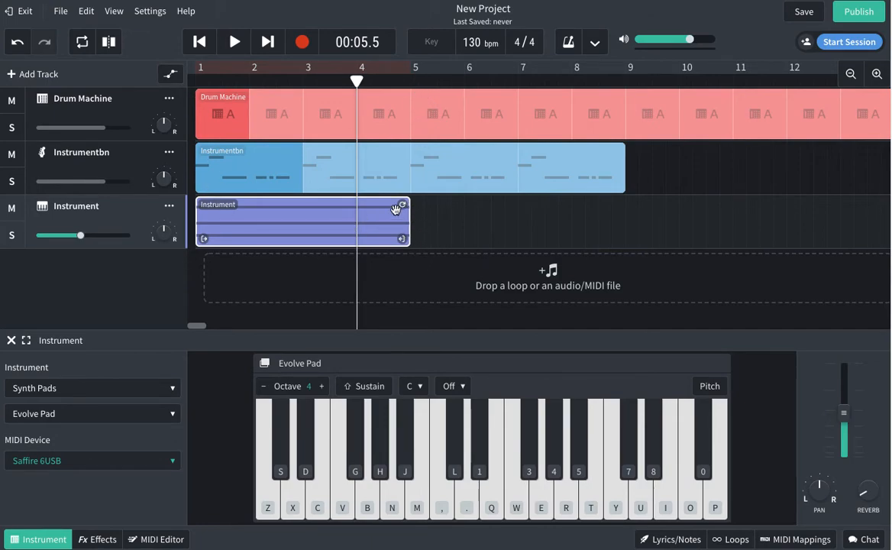
Loop both clips to bar 12, raise Instrumentbn slightly, set Instrument to -8.7 dB, and rewind.
left_click_drag(403, 204, 787, 203)
left_click_drag(623, 147, 785, 149)
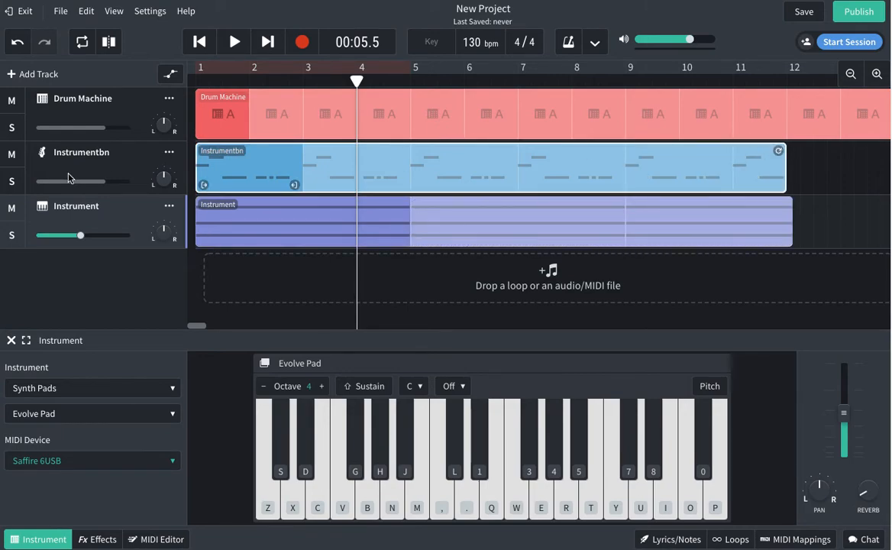
left_click_drag(102, 181, 120, 182)
left_click_drag(80, 236, 77, 238)
left_click(199, 42)
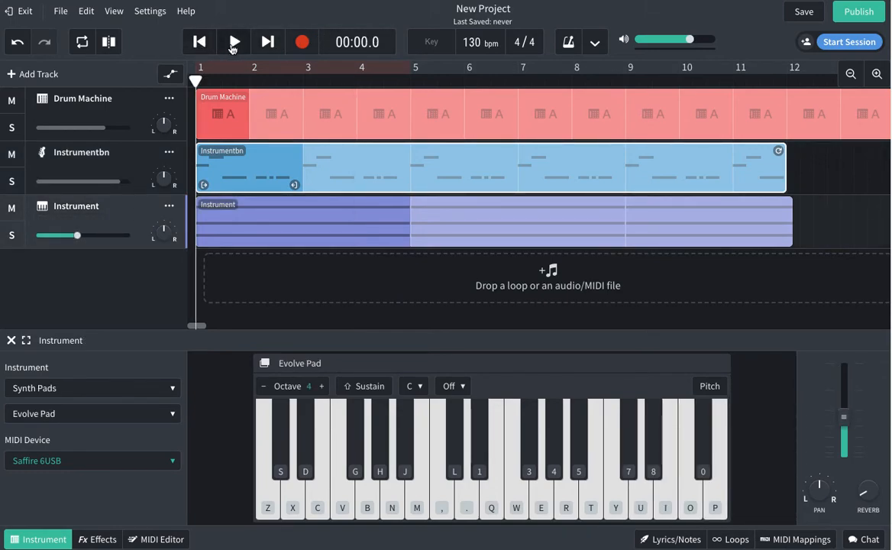
left_click(265, 222)
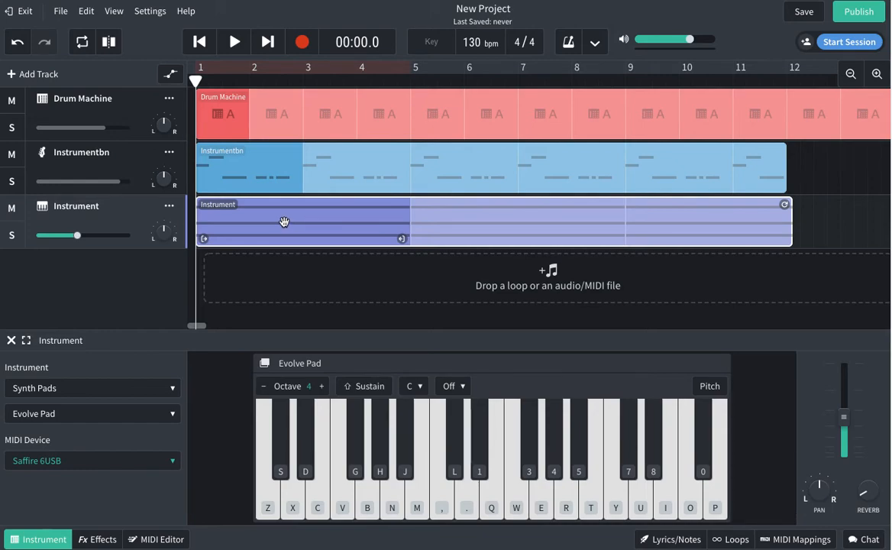
Open the chord clip in the MIDI Editor, select its three notes, and keep 1/16 quantize.
double_click(283, 223)
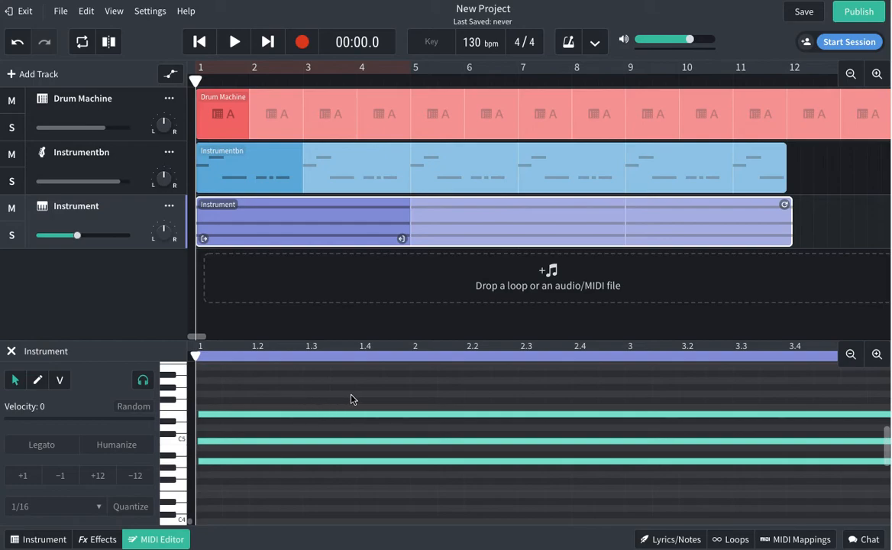
scroll(326, 405, "down", 3)
scroll(320, 405, "up", 4)
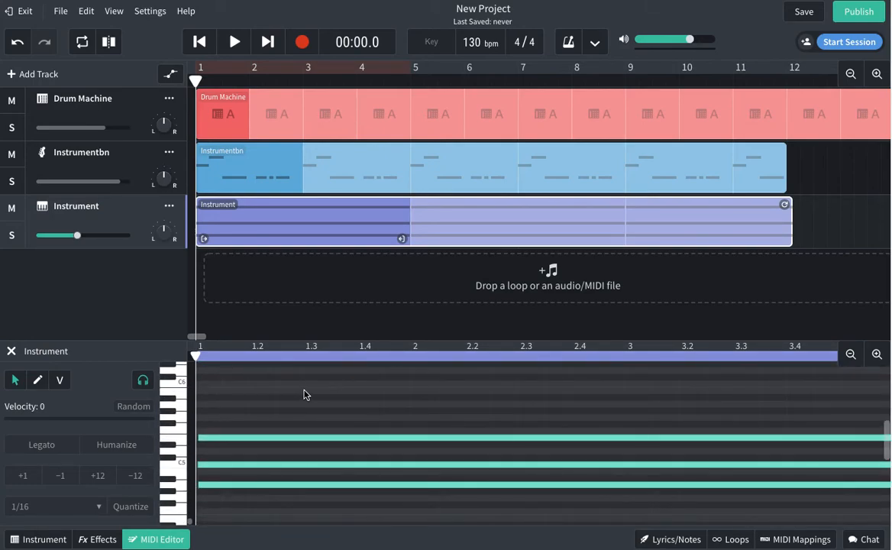
left_click_drag(305, 391, 261, 503)
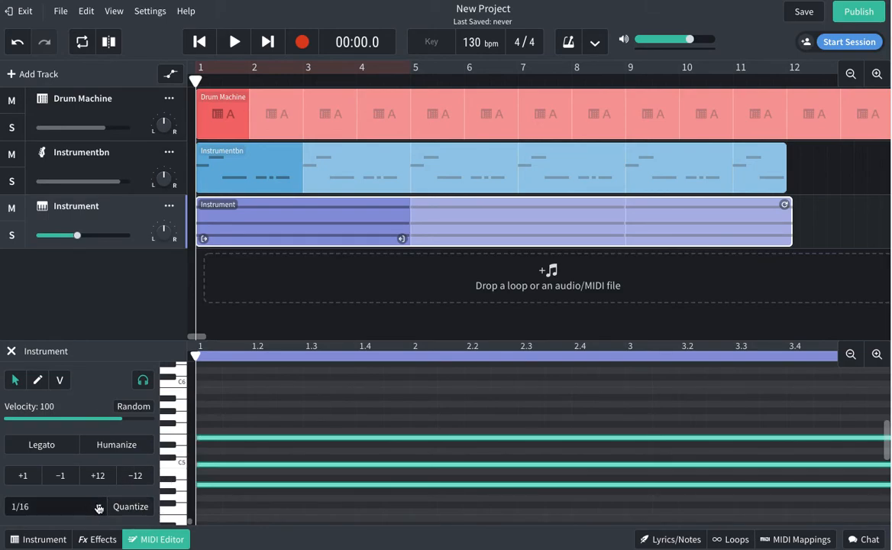
left_click(98, 509)
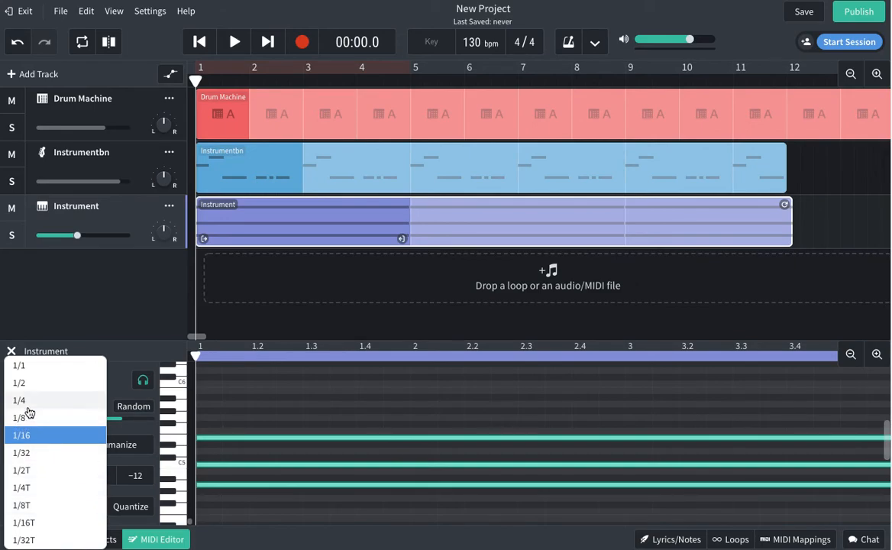
left_click(257, 419)
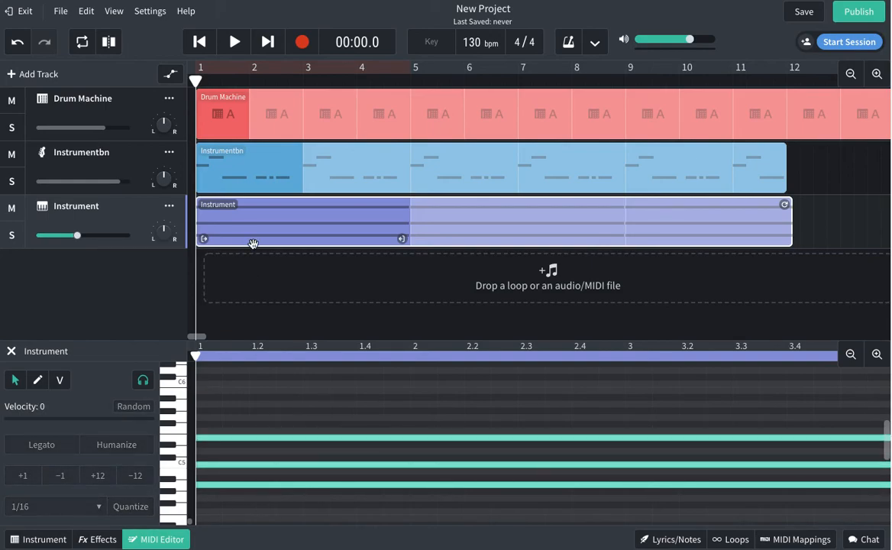
Play back the looped arrangement, rewind, deselect the clip, and reshow the Evolve Pad panel.
left_click(234, 44)
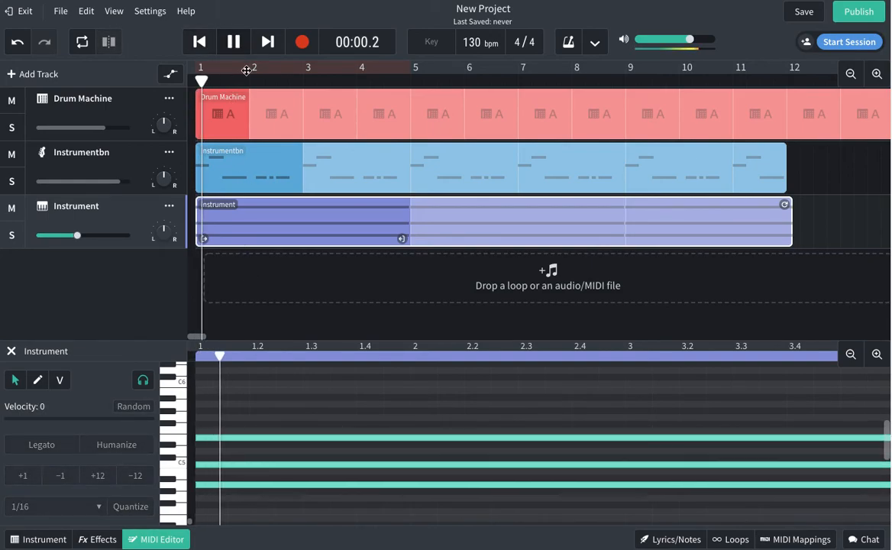
mouse_move(103, 130)
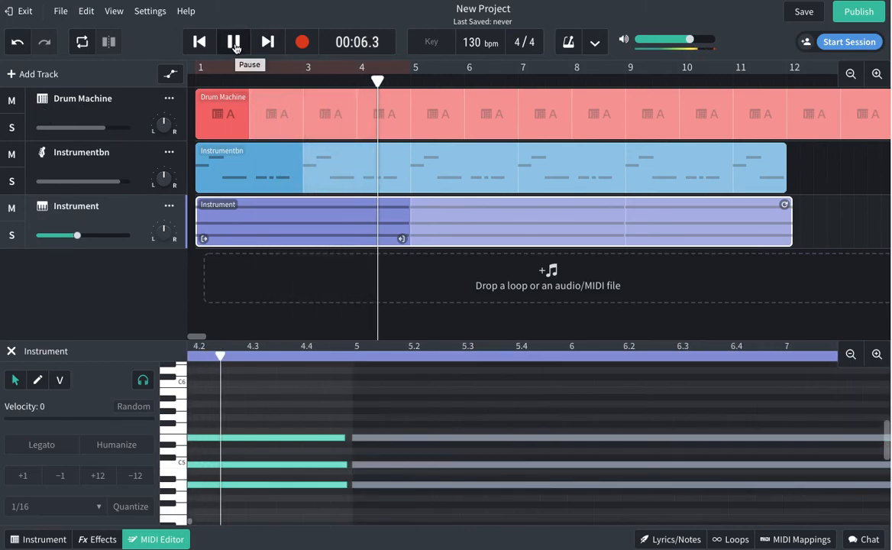
left_click(233, 43)
left_click(199, 42)
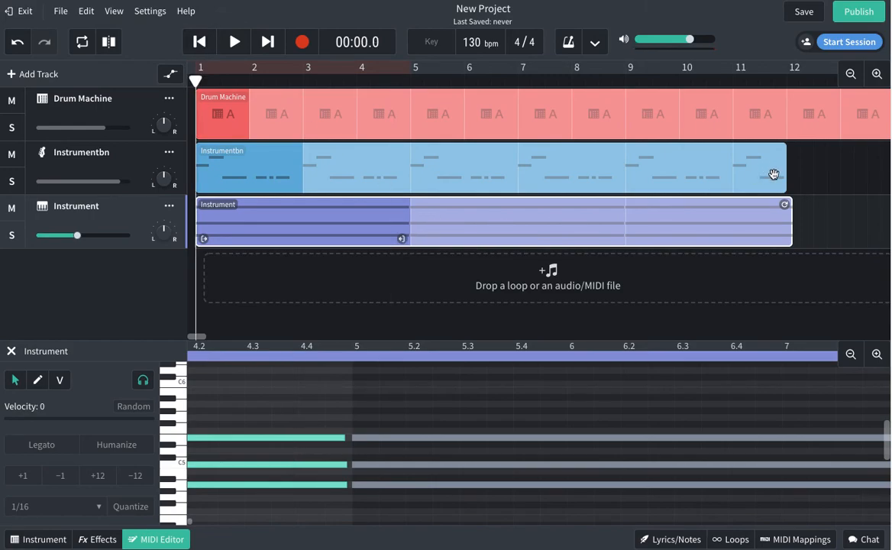
left_click(821, 206)
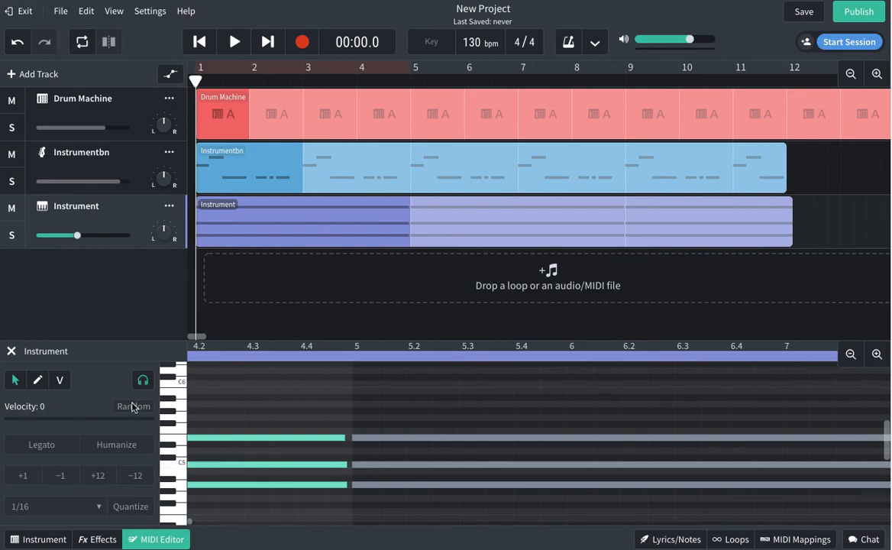
left_click(42, 539)
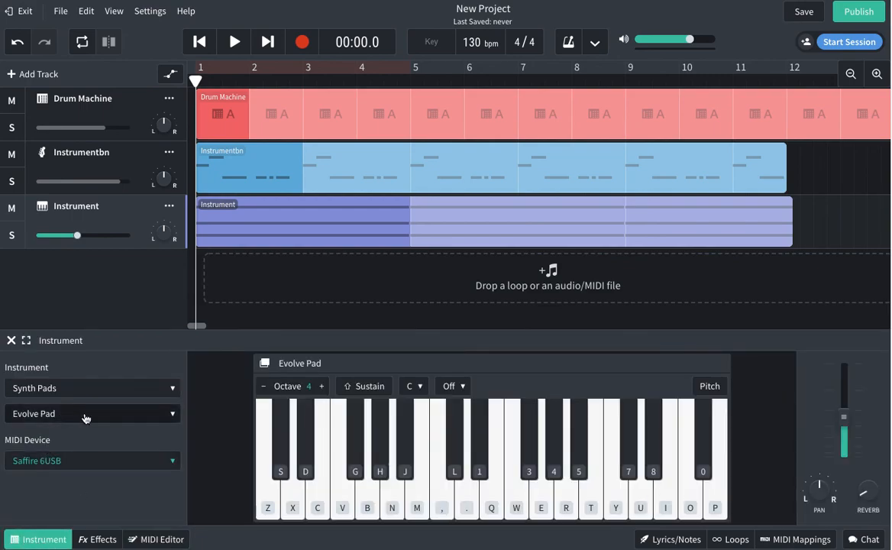